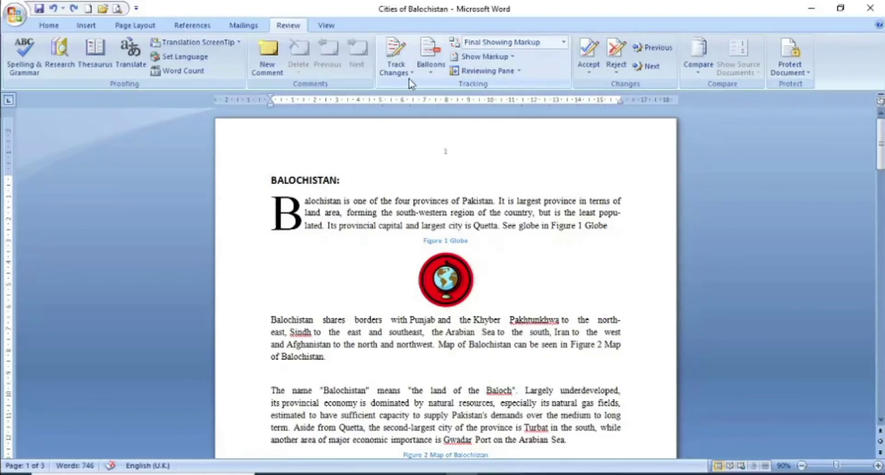
Turn on Track Changes on the Review tab for the Cities of Balochistan document
left_click(397, 52)
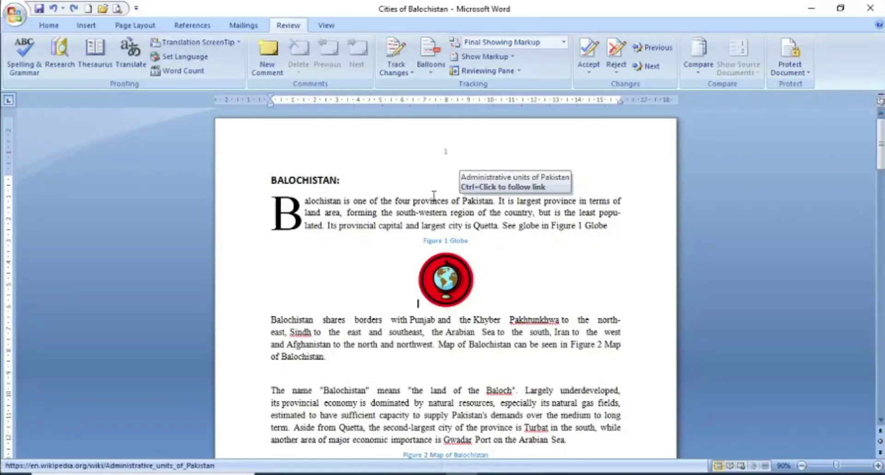
left_click(393, 51)
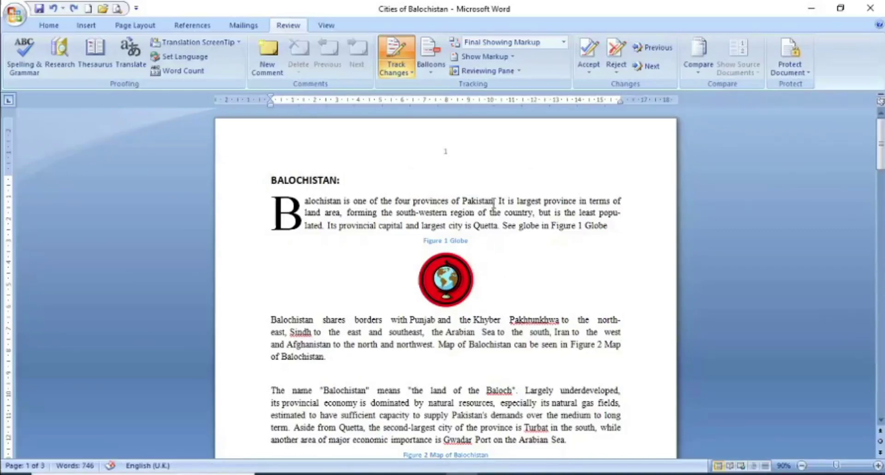
Bold the word 'Pakistan' in the opening sentence, then move to the Quetta paragraph
left_click_drag(493, 202, 462, 202)
left_click(48, 25)
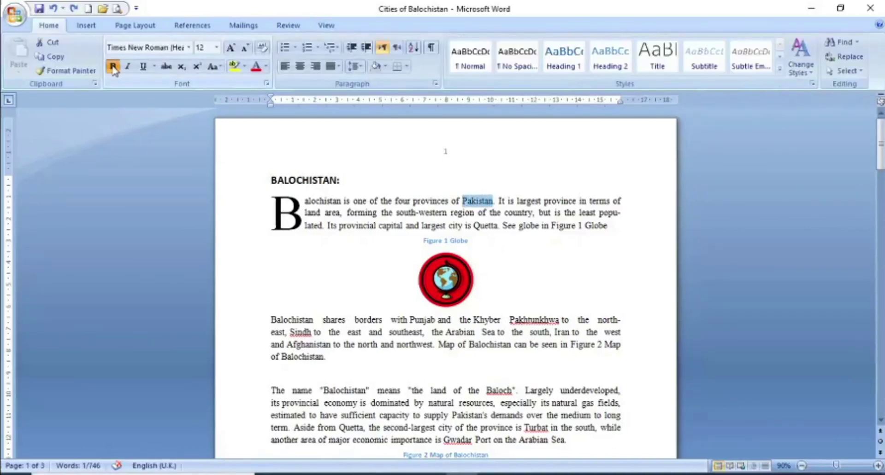
left_click(113, 66)
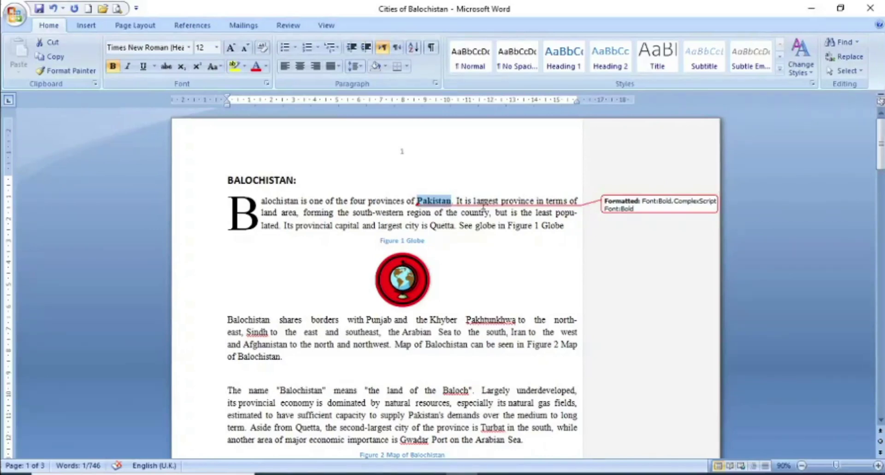
mouse_move(681, 202)
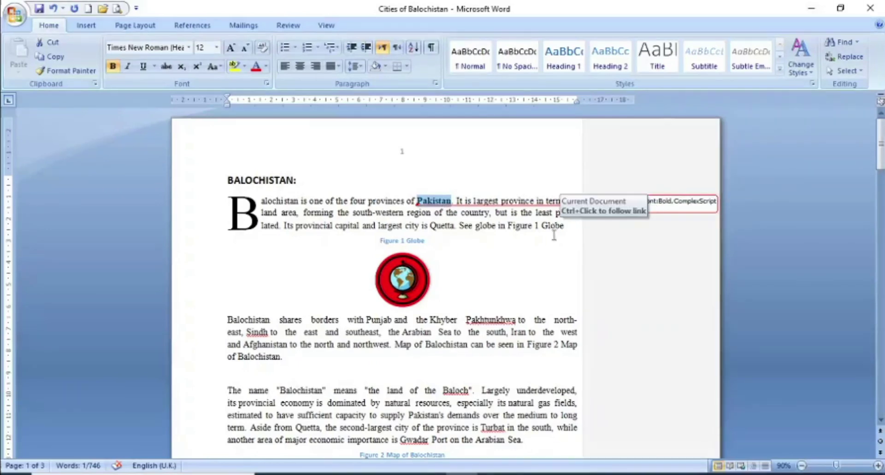
left_click(445, 222, "ctrl")
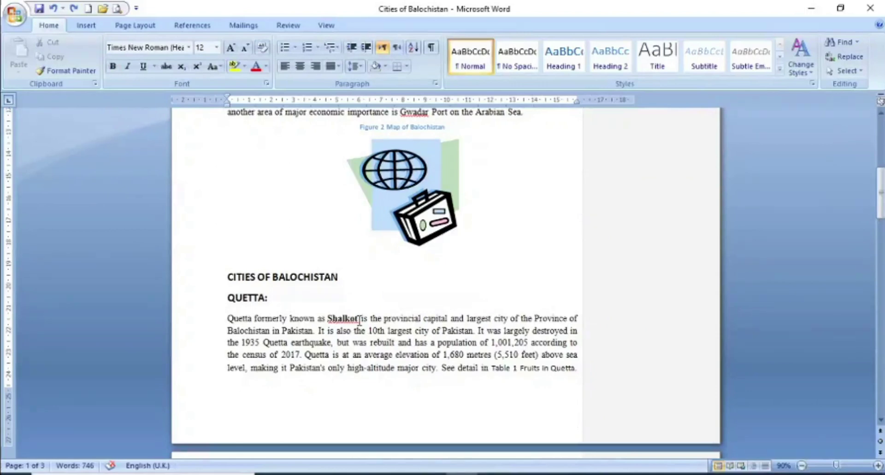
left_click_drag(360, 319, 262, 316)
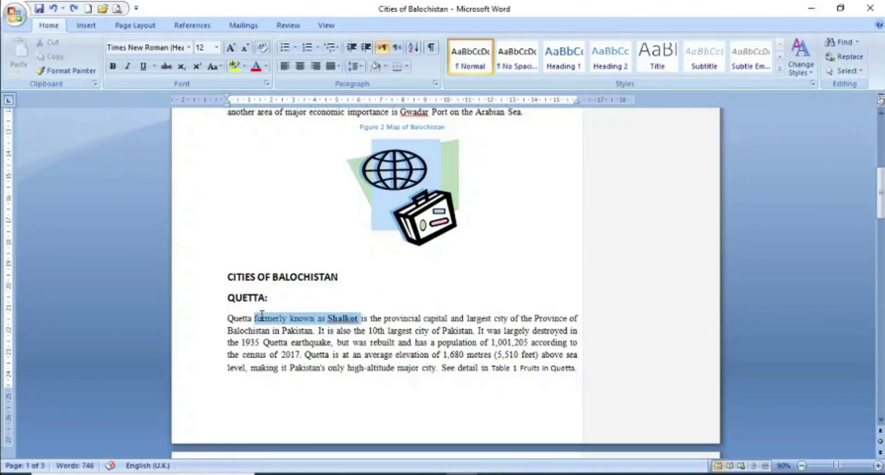
Delete the phrase 'formerly known as Shalkot' so it appears struck out
left_click_drag(261, 317, 258, 321)
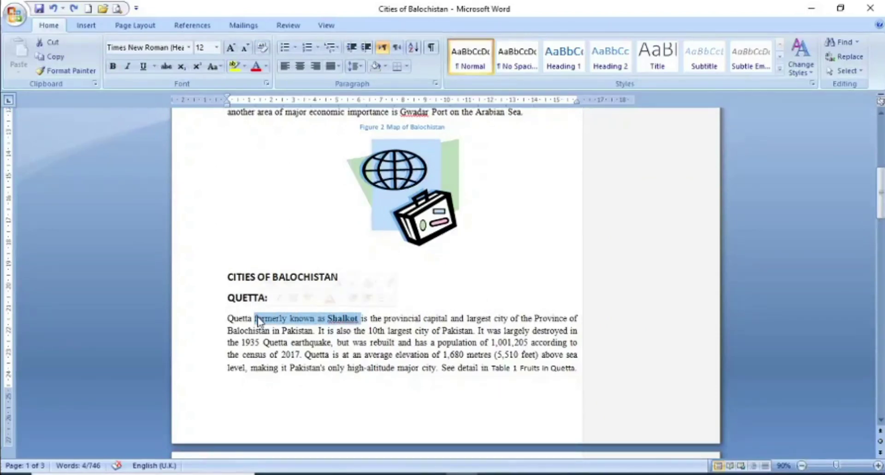
key("Delete")
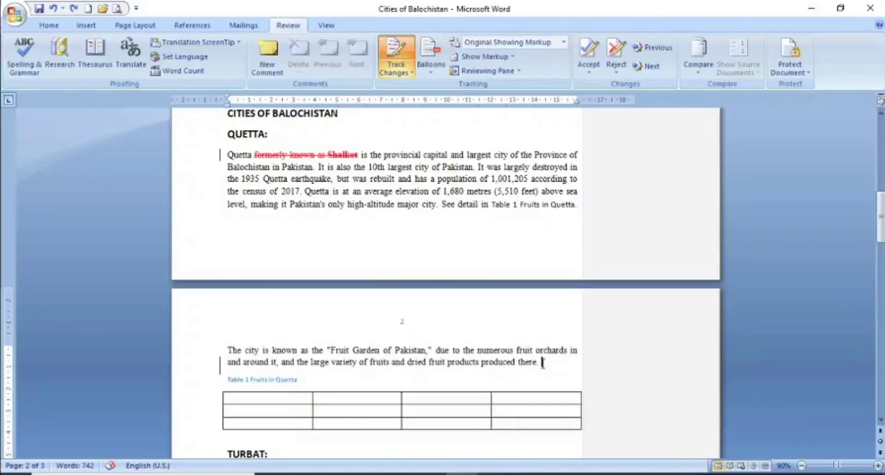
left_click_drag(542, 363, 229, 350)
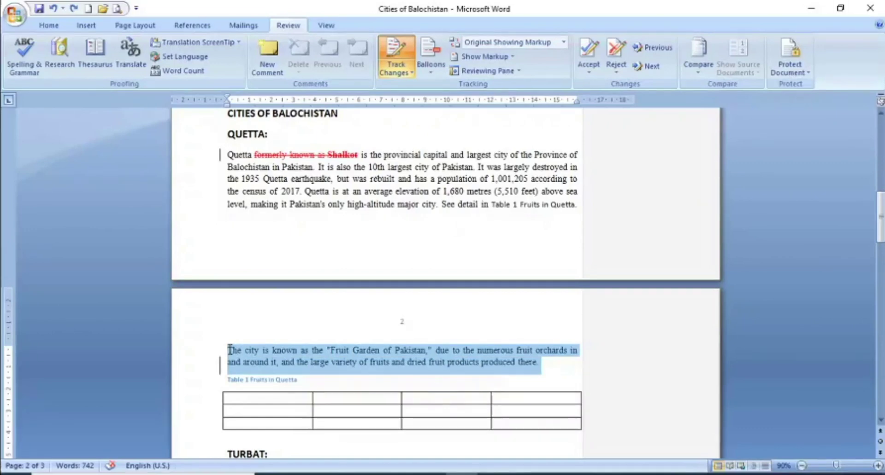
Replace the Fruit Garden paragraph with 'The city is known as Fruit Garden of Pakistan.'
left_click_drag(229, 350, 231, 353)
key("Delete")
type("Th")
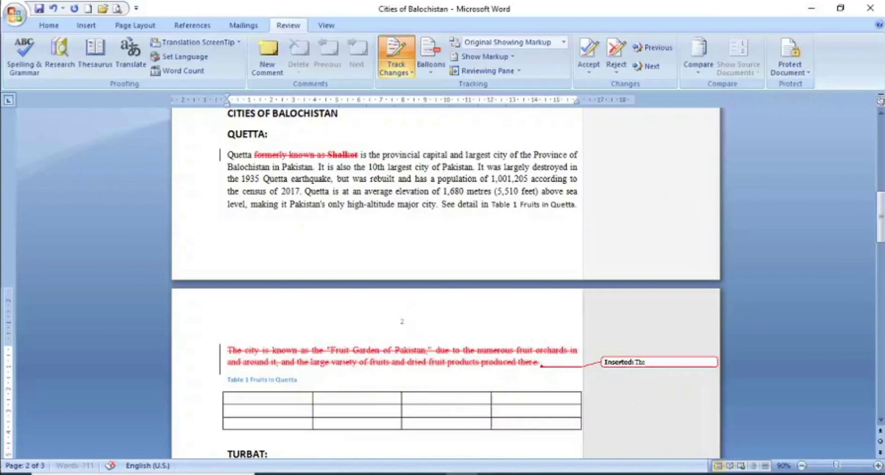
type("e city is known")
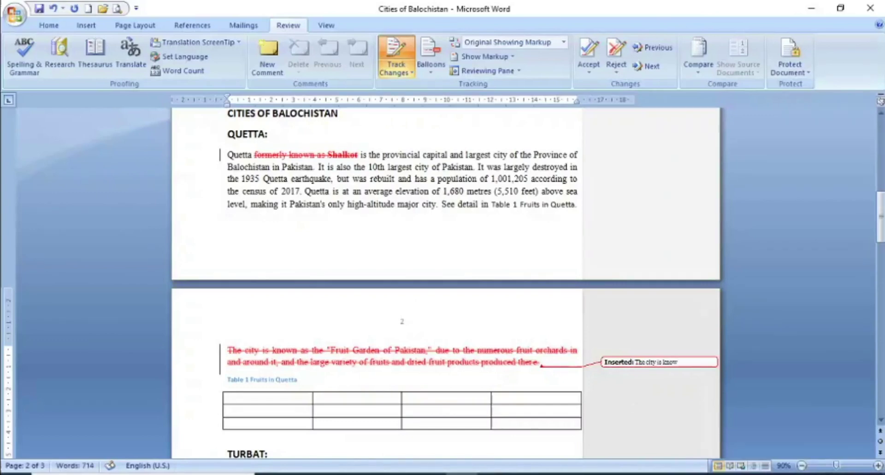
type(" as Fru")
type("it Garden of P")
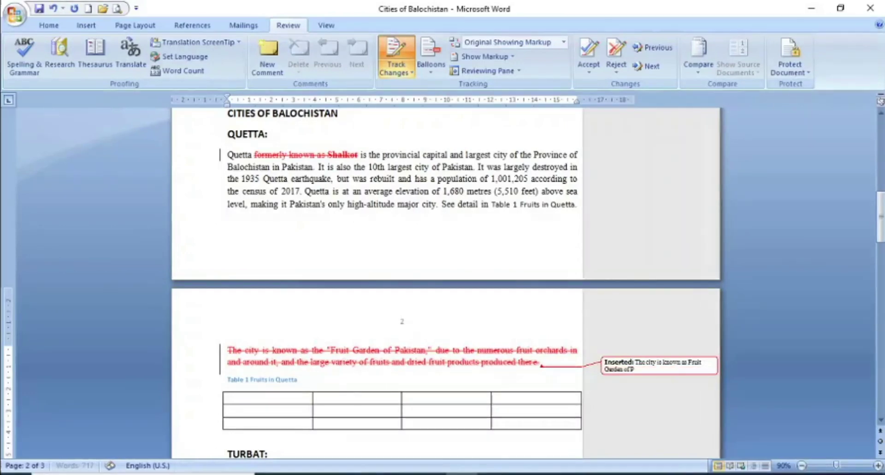
type("akistan.")
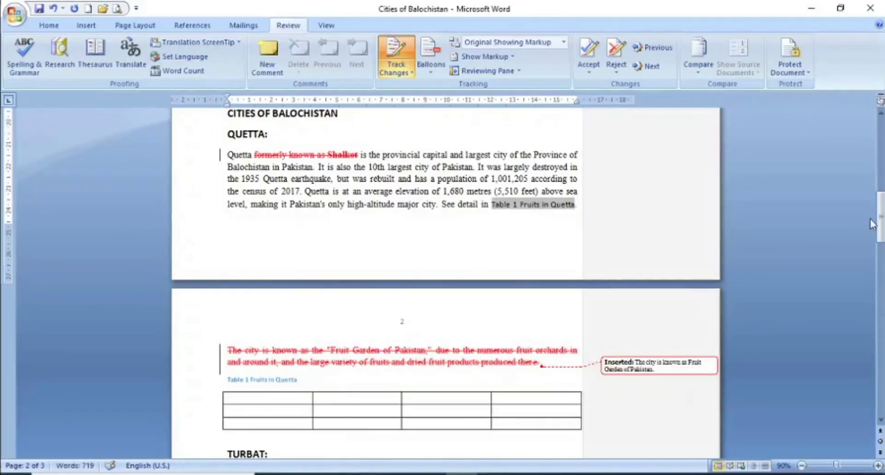
mouse_move(878, 225)
left_mouse_down()
mouse_move(879, 250)
mouse_move(881, 146)
left_mouse_up()
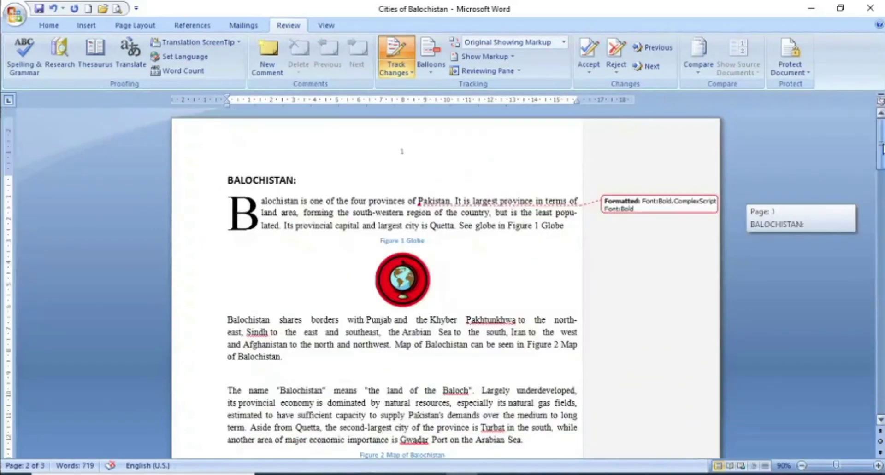
Save the document and accept the bold 'Pakistan' formatting change, moving to the next
left_click_drag(881, 147, 881, 148)
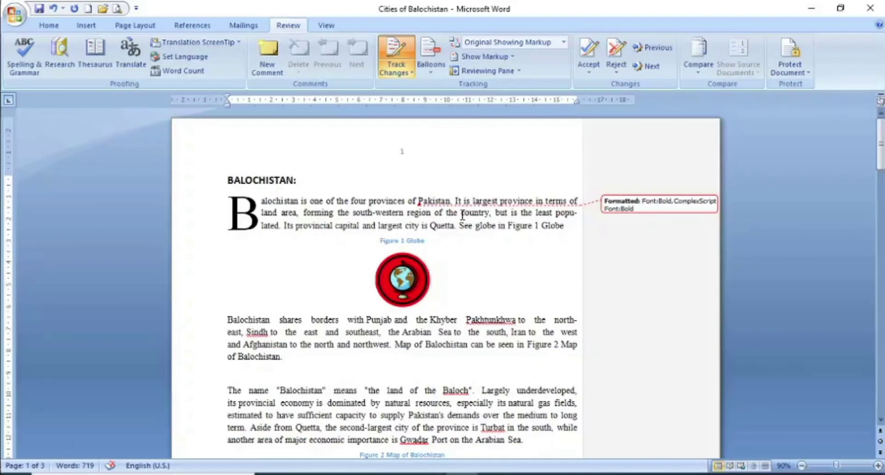
left_click(39, 8)
mouse_move(880, 143)
left_mouse_down()
mouse_move(880, 174)
mouse_move(880, 139)
left_mouse_up()
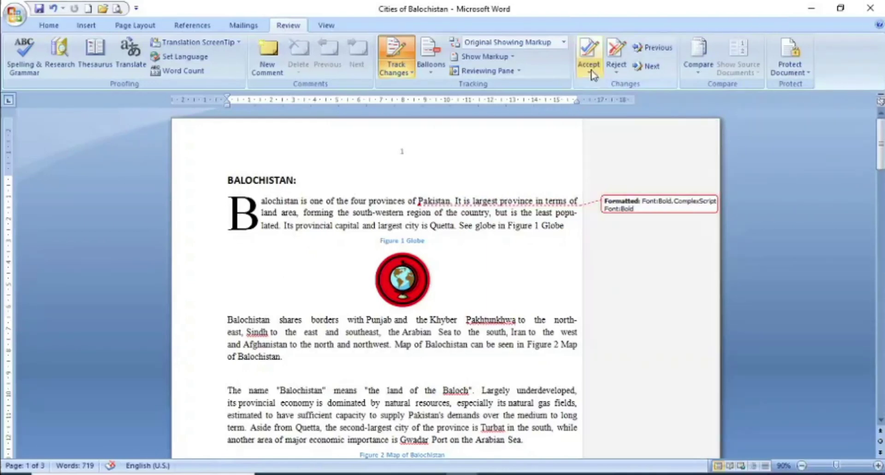
left_click(589, 70)
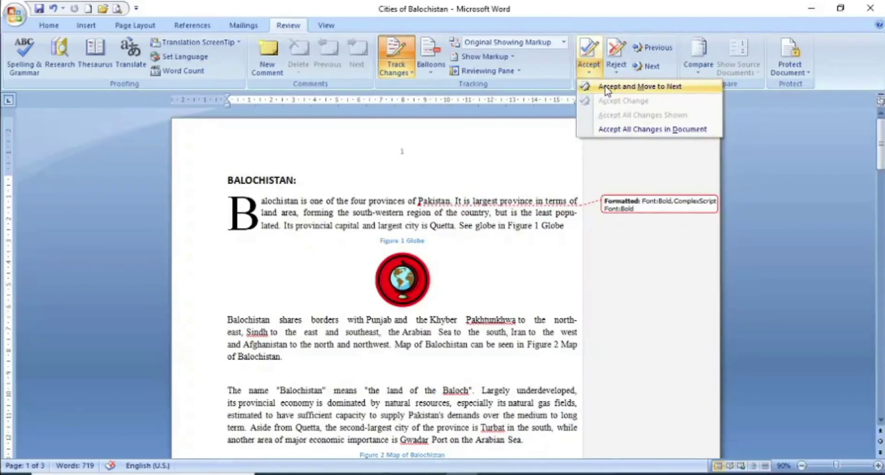
left_click(594, 86)
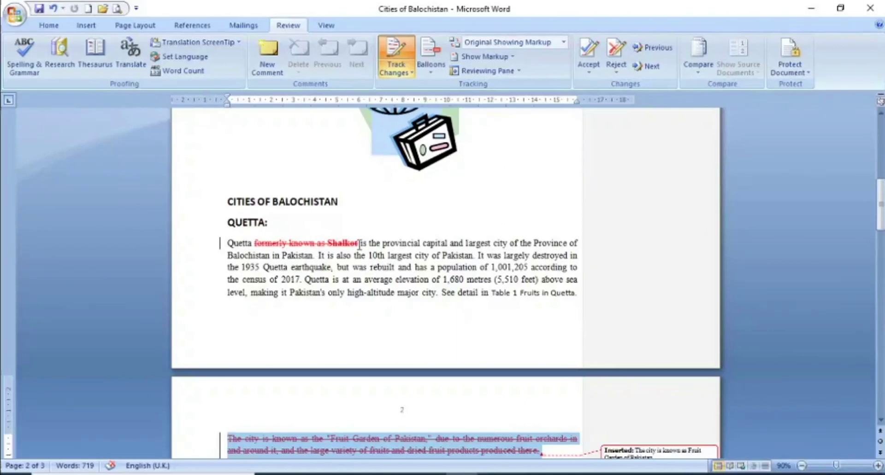
Accept the inserted Fruit Garden sentence and continue reviewing from the document's start
left_click(614, 70)
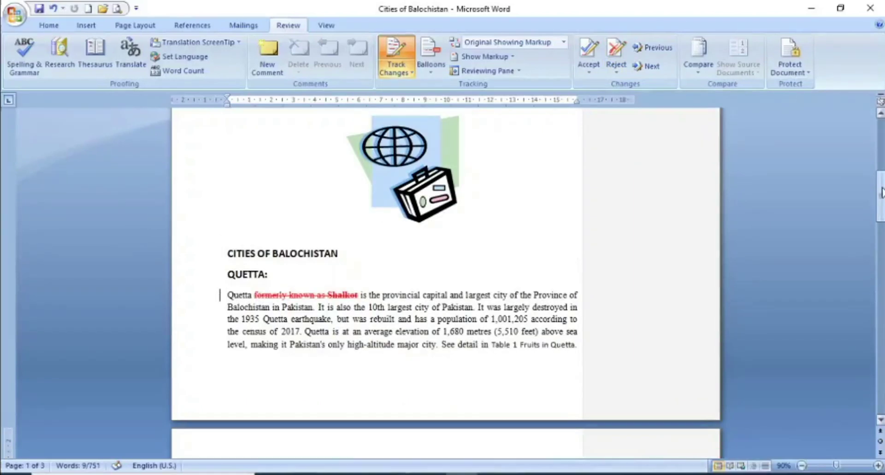
left_click_drag(880, 203, 878, 236)
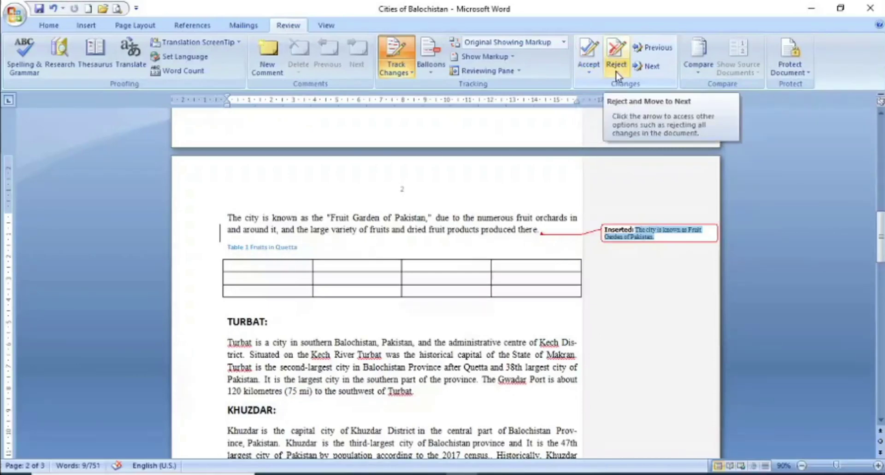
left_click(588, 72)
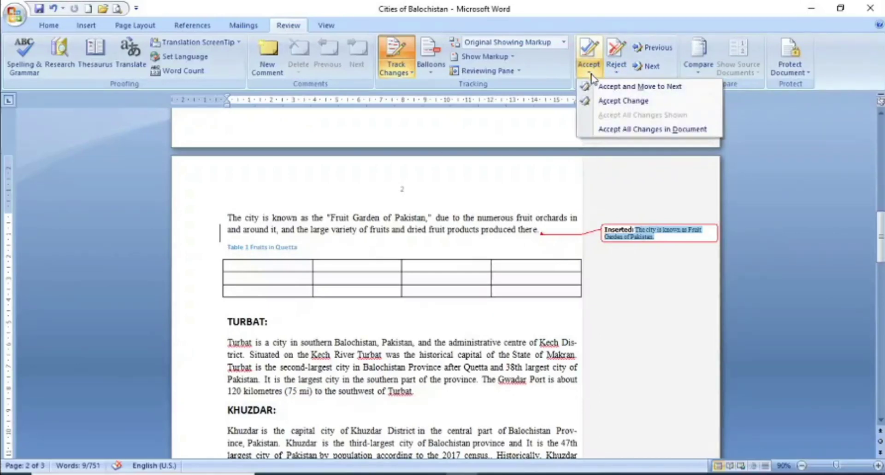
left_click(613, 87)
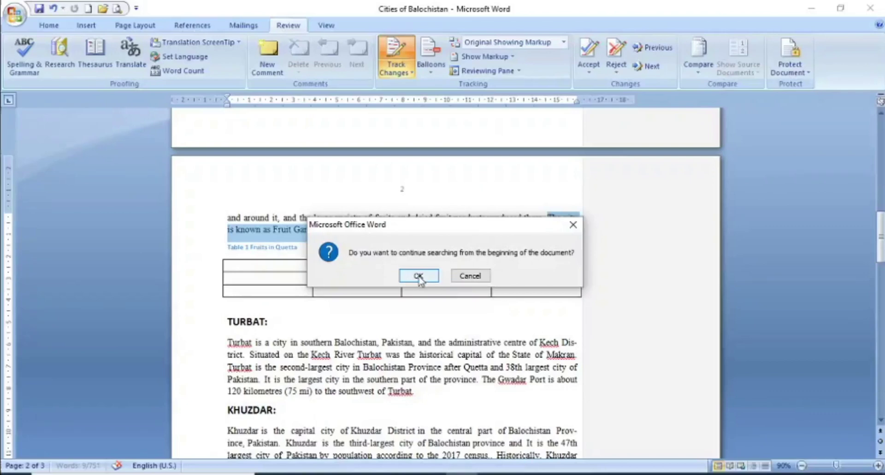
left_click(418, 277)
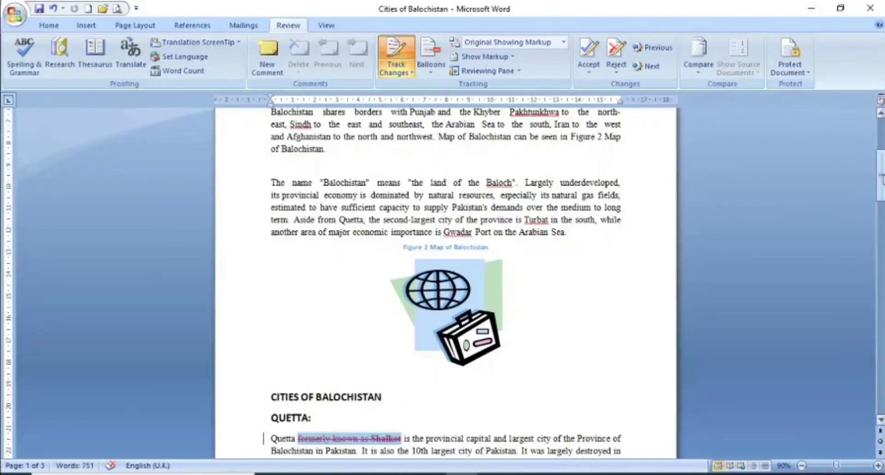
Reject the tracked deletion to restore 'formerly known as Shalkot' in the Quetta paragraph
left_click_drag(880, 177, 881, 170)
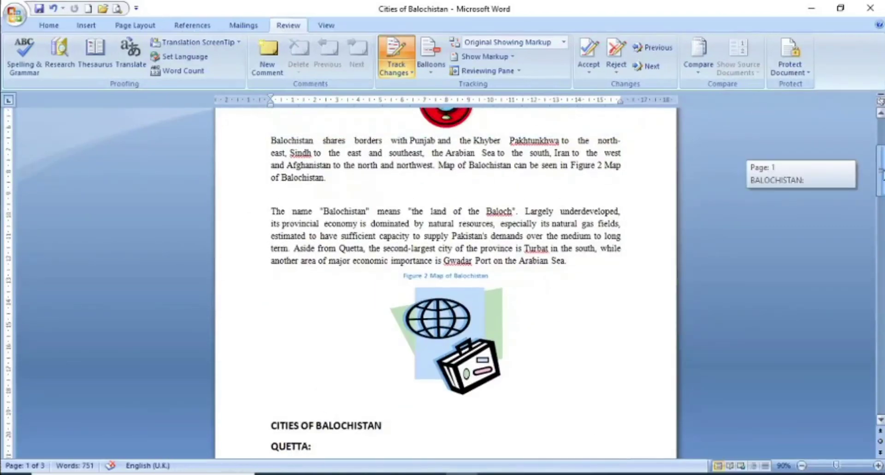
left_click_drag(880, 172, 880, 138)
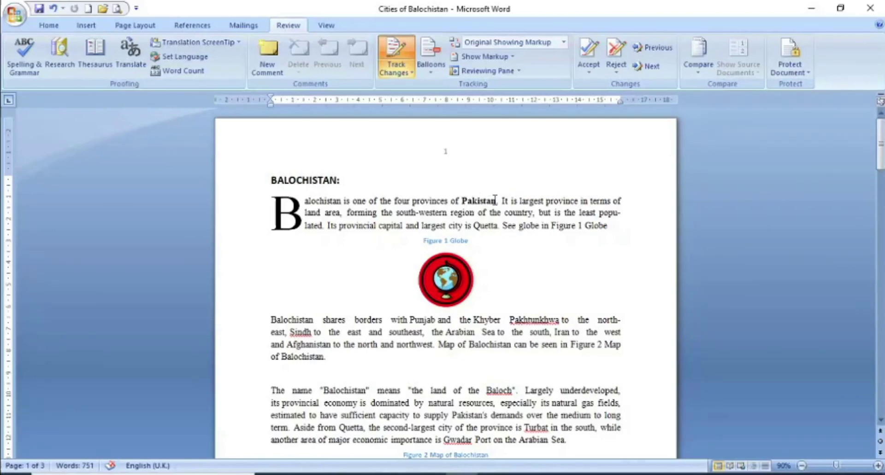
left_click_drag(881, 138, 881, 198)
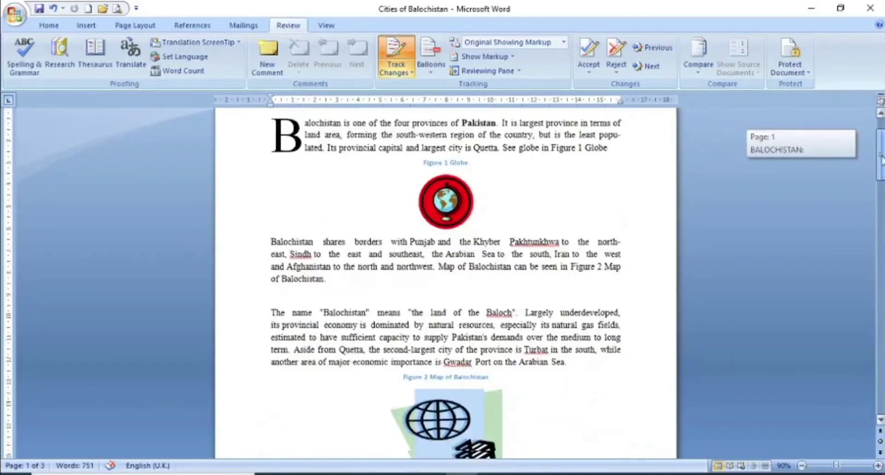
mouse_move(298, 272)
left_mouse_down()
mouse_move(403, 271)
mouse_move(298, 272)
left_mouse_up()
left_click(403, 273)
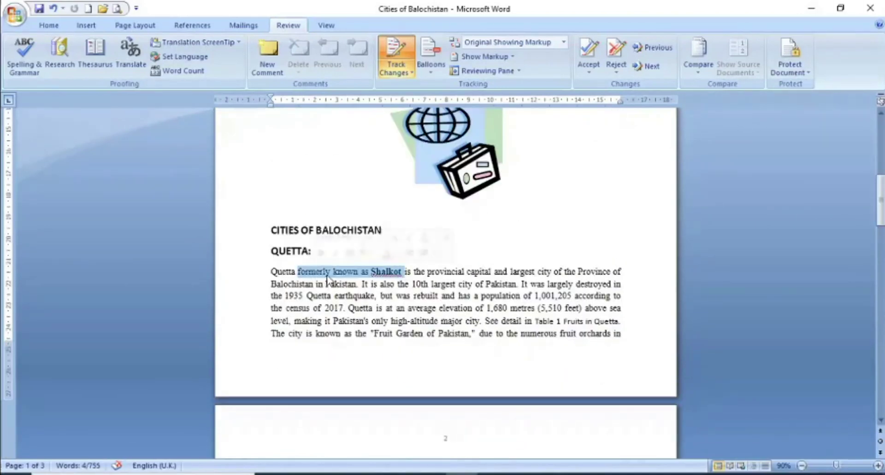
left_click(357, 296)
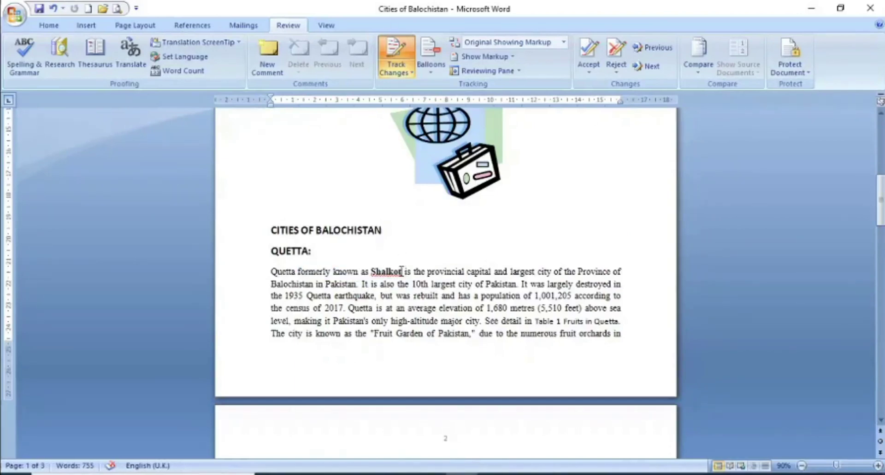
Check the accepted 'The city is known as Fruit Garden of Pakistan.' sentence and open View
left_click_drag(881, 198, 881, 302)
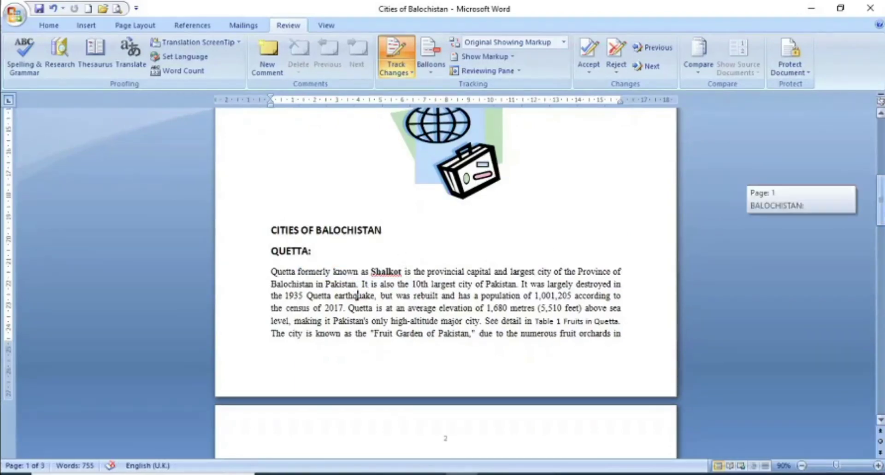
scroll(633, 192, "up", 8)
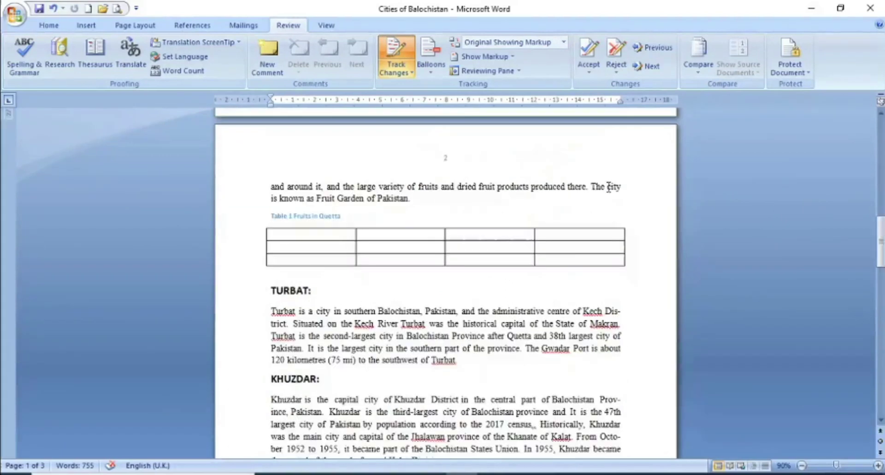
scroll(421, 265, "up", 2)
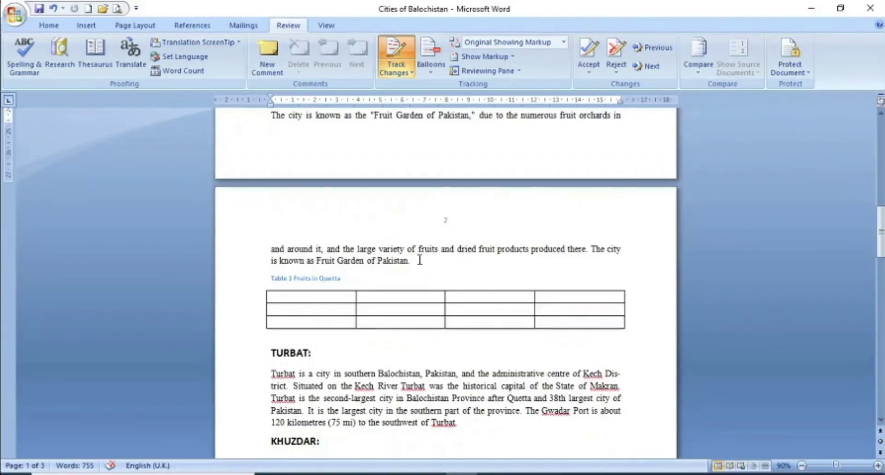
left_click_drag(592, 249, 620, 263)
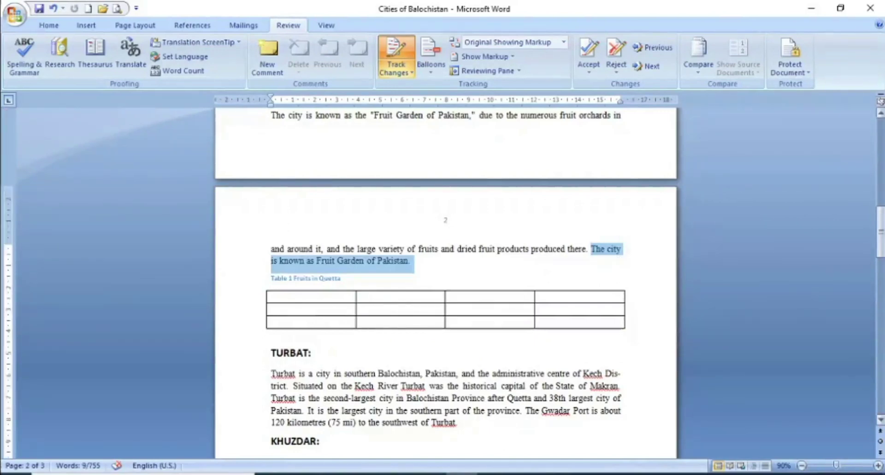
scroll(490, 175, "up", 14)
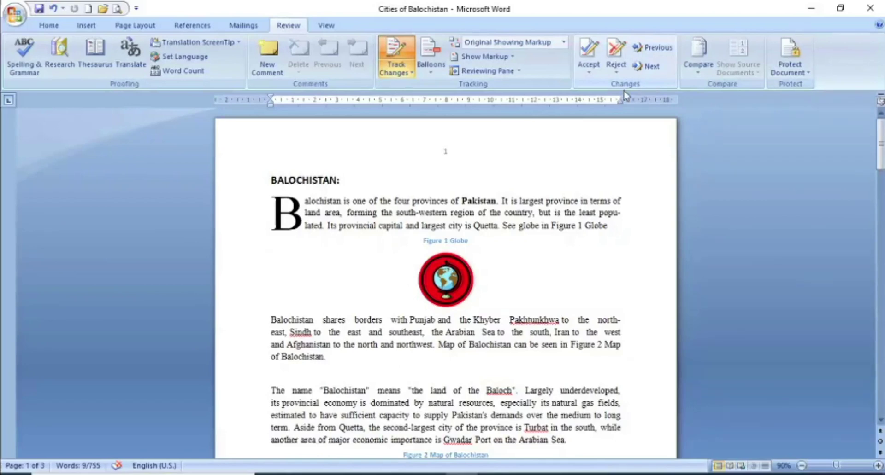
left_click(326, 27)
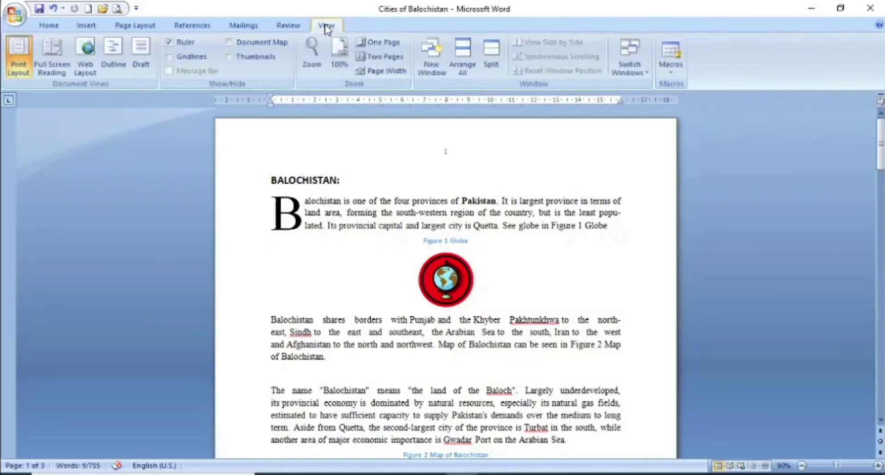